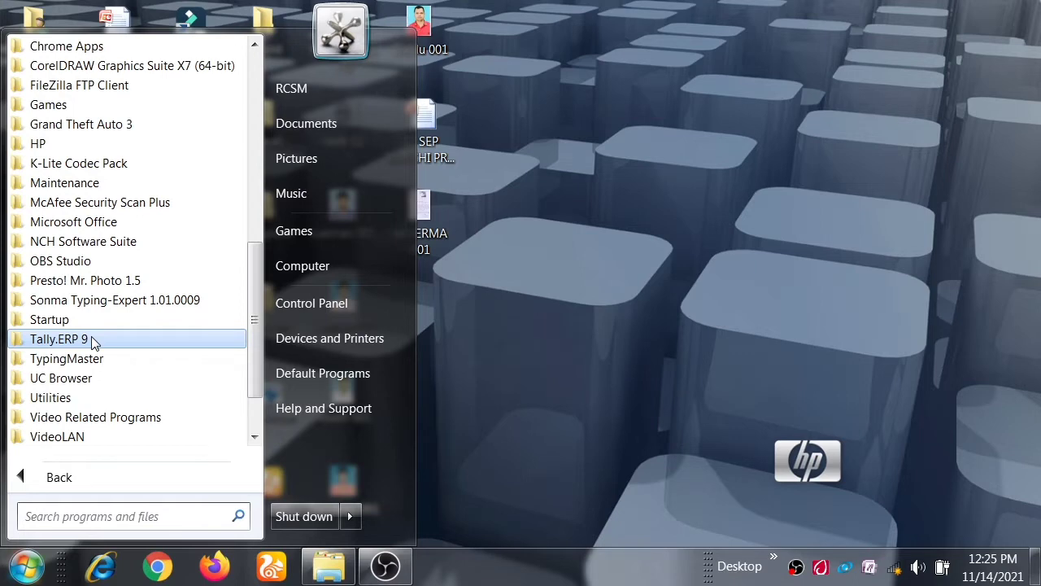
Launch Tally.ERP 9 and start working in Educational Mode with the Silver Edition (Single User).
click(93, 342)
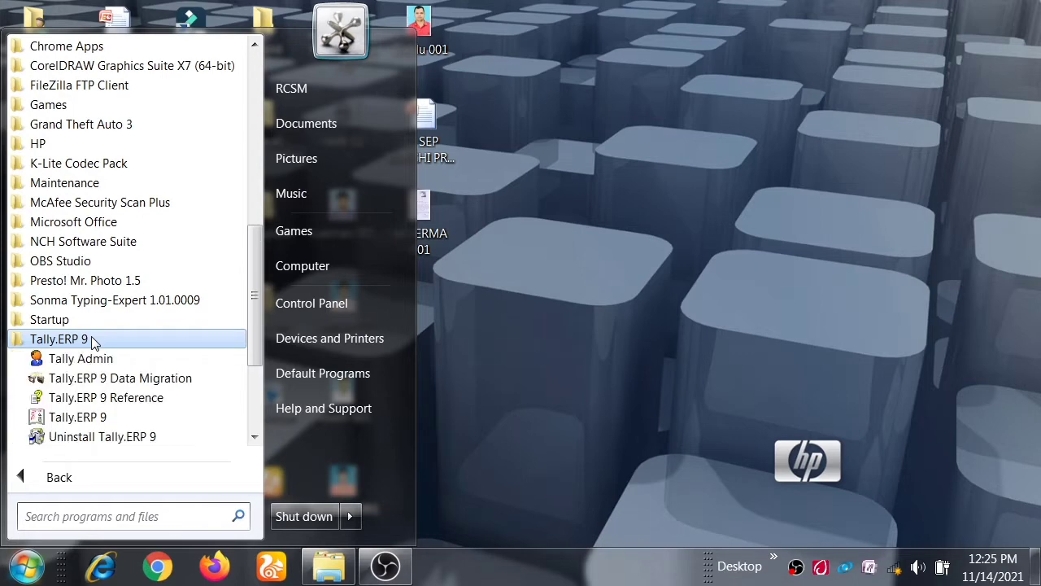
click(93, 423)
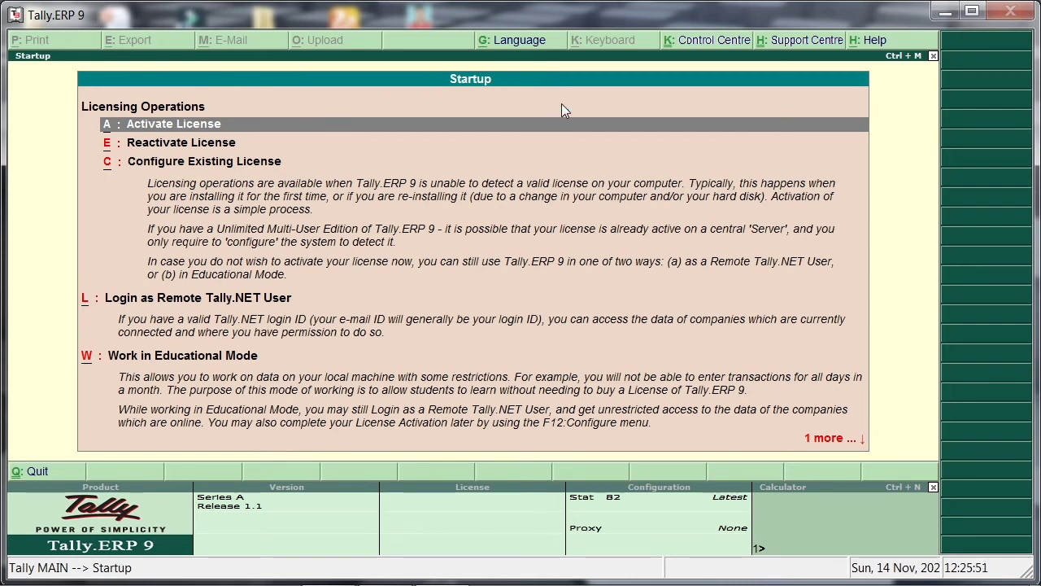
key(Down)
key(Down)
key(Down)
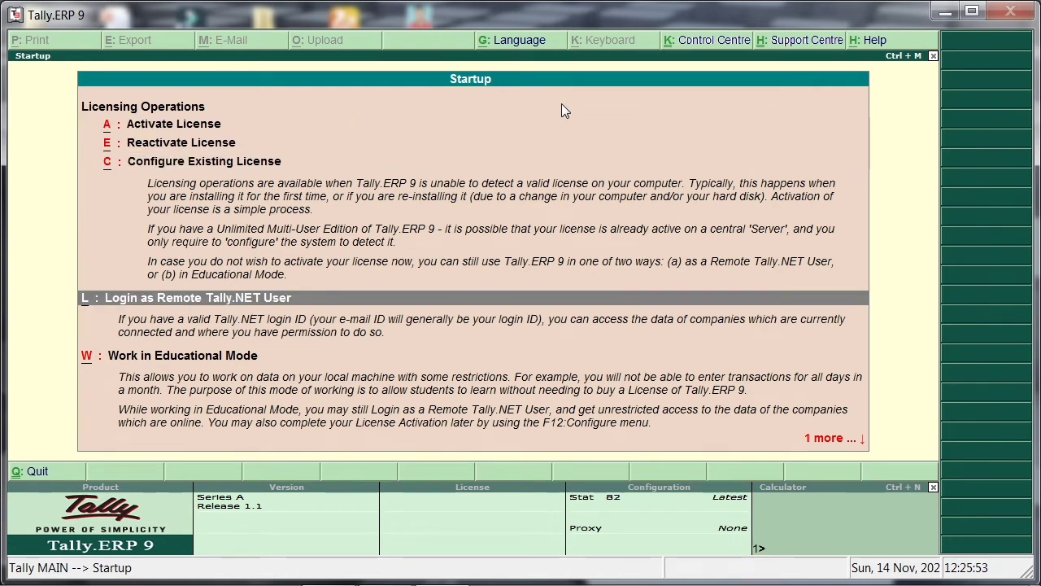
key(Down)
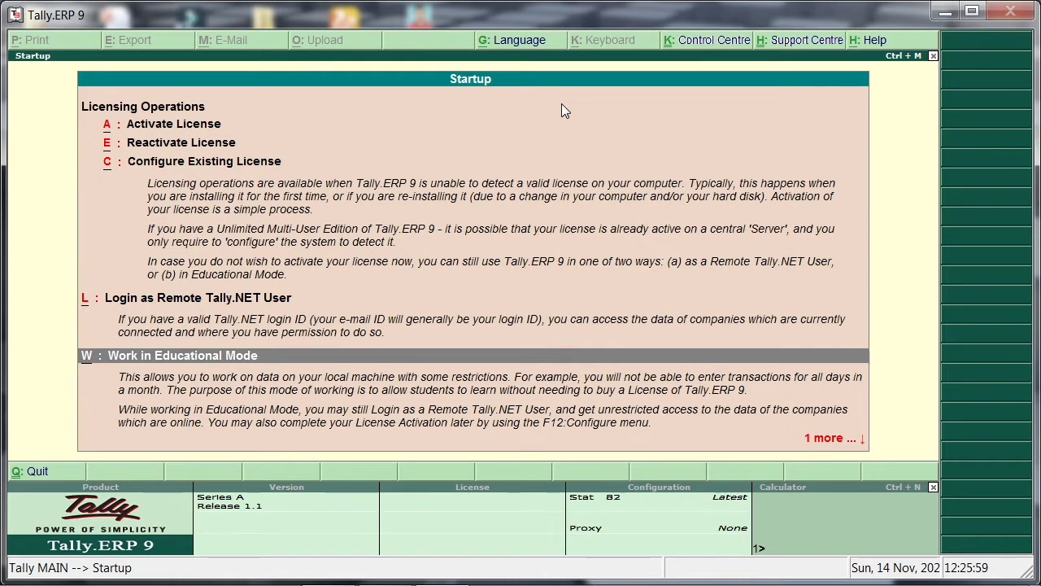
key(Return)
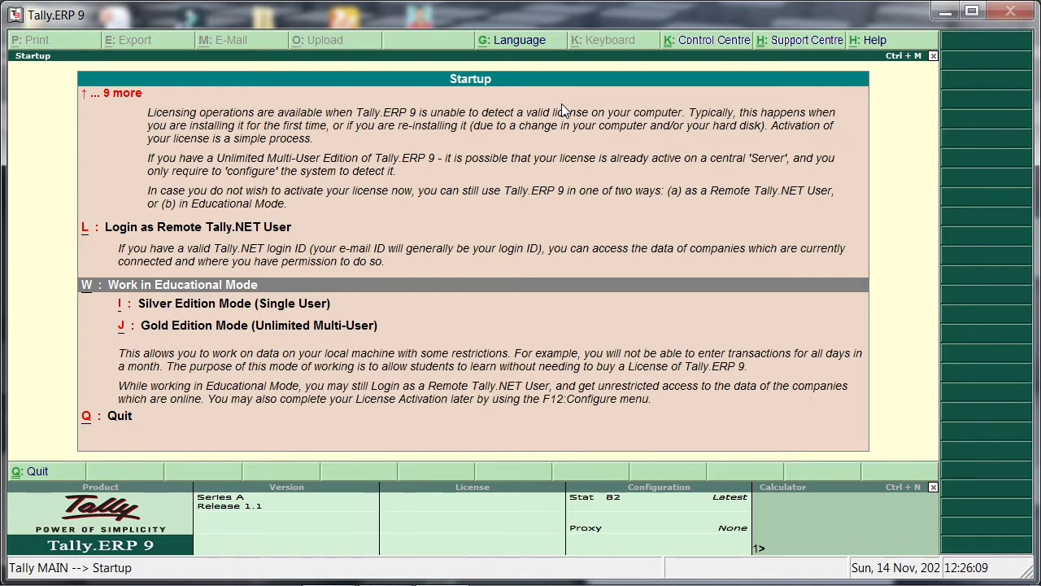
key(Down)
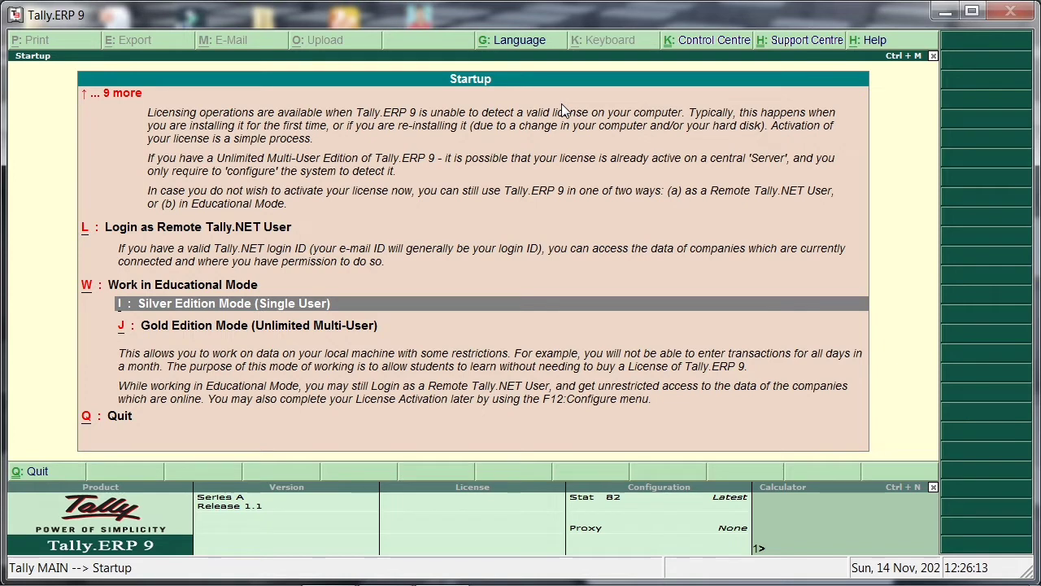
key(Down)
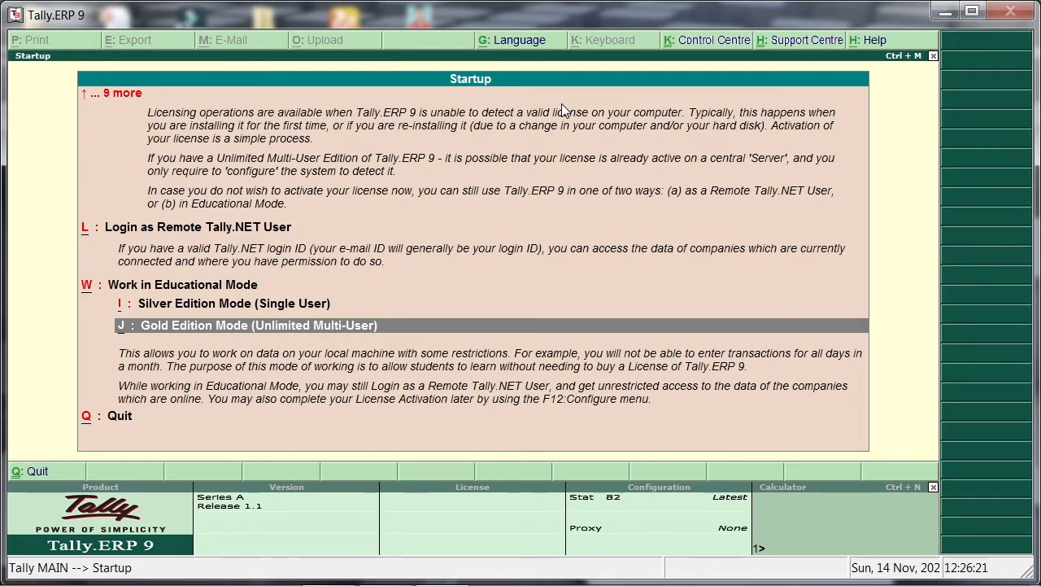
key(Up)
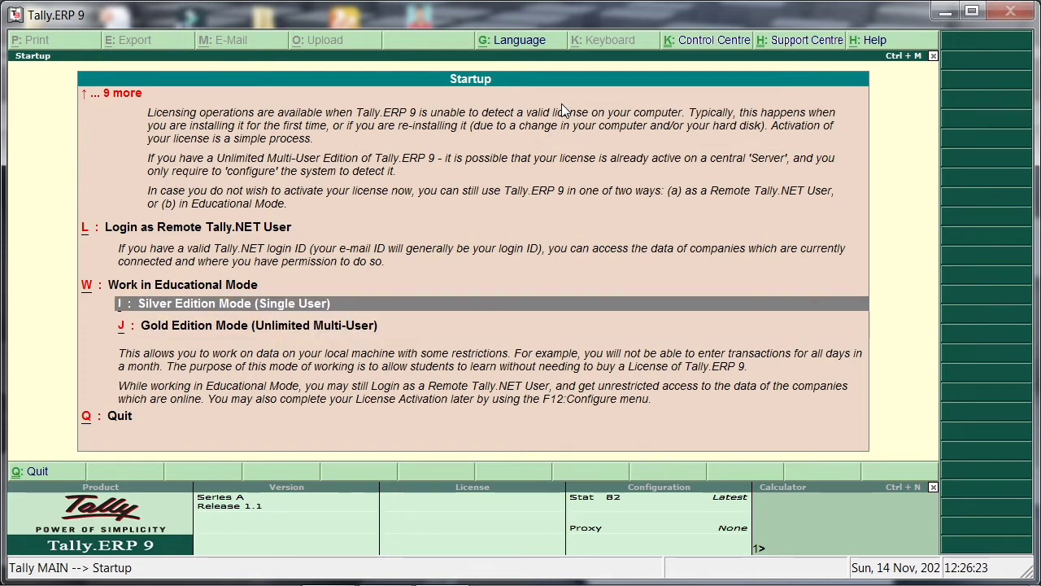
key(Return)
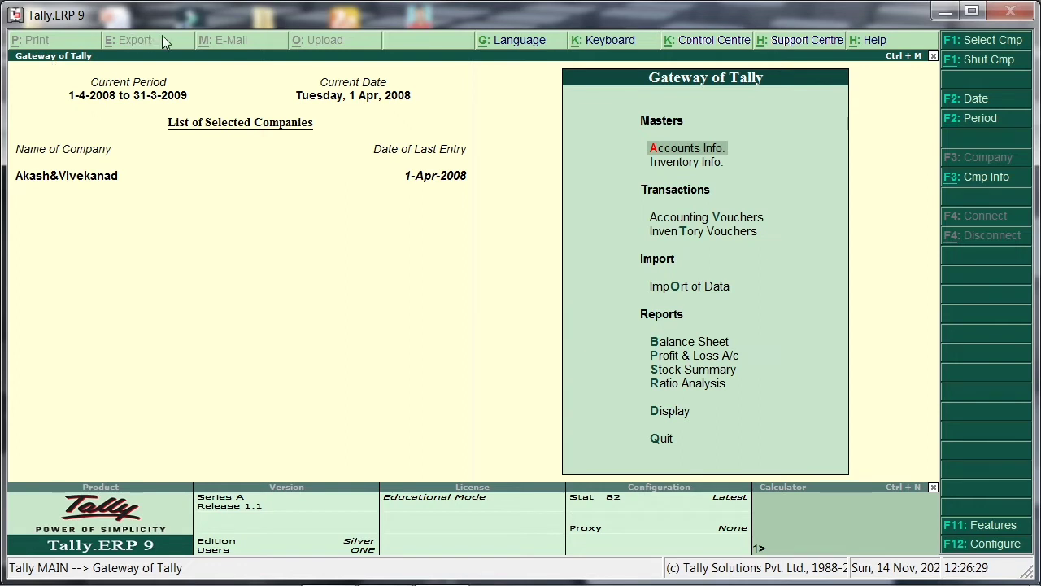
Shut the currently loaded company through the company information options.
mouse_move(701, 580)
key(alt+F3)
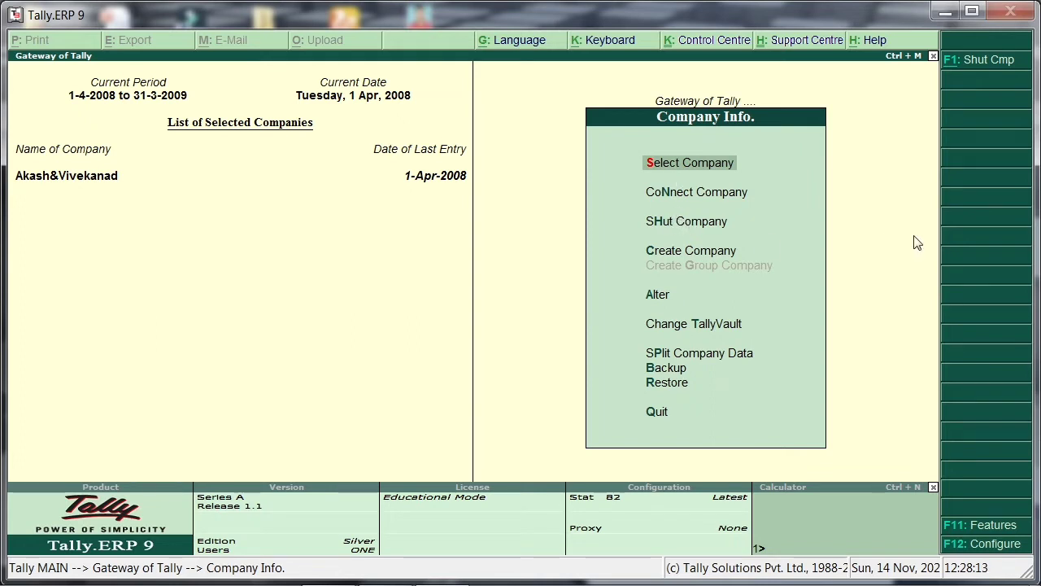
key(Down)
key(Down)
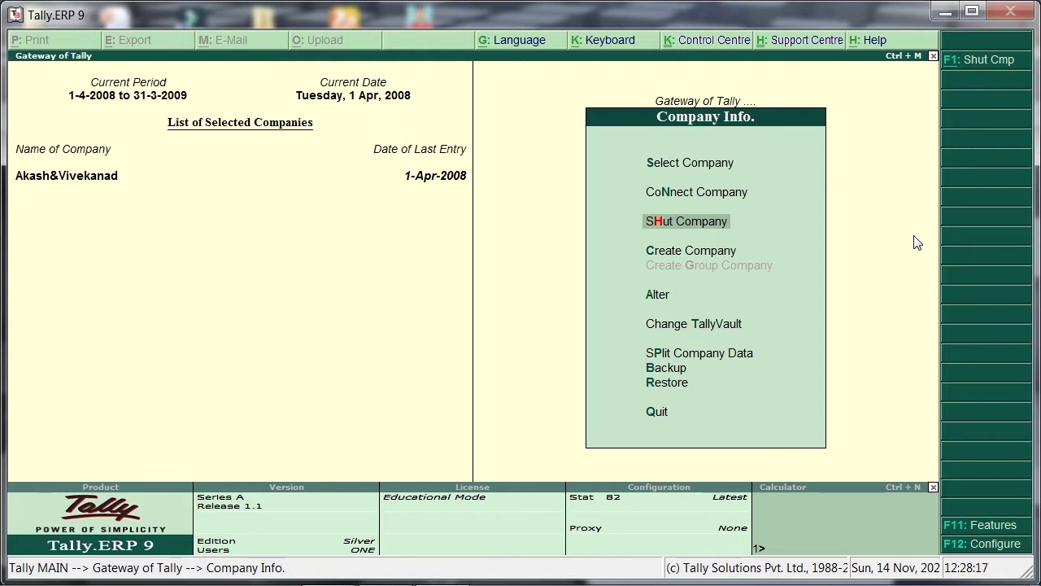
key(Return)
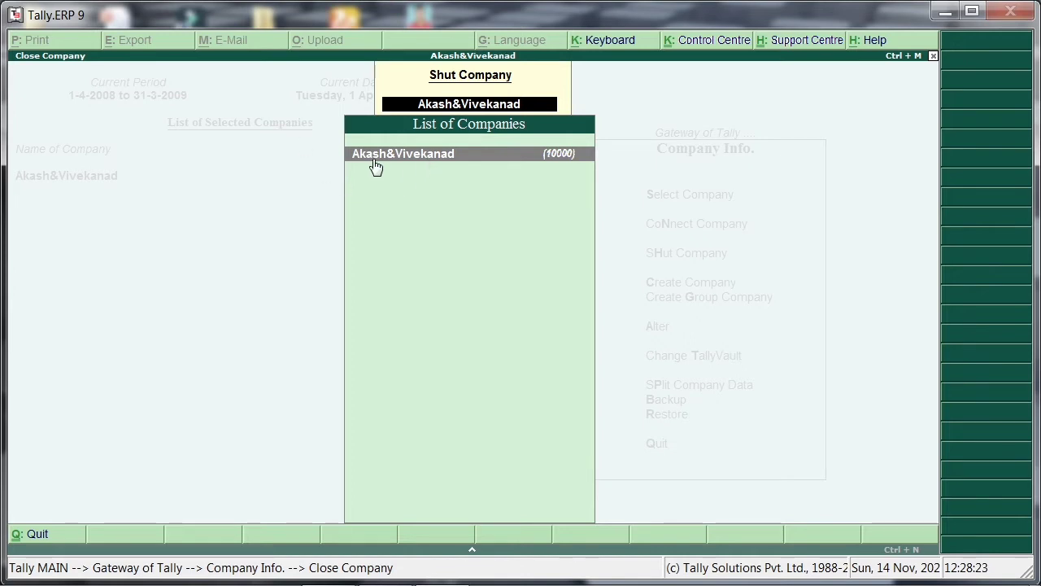
click(513, 164)
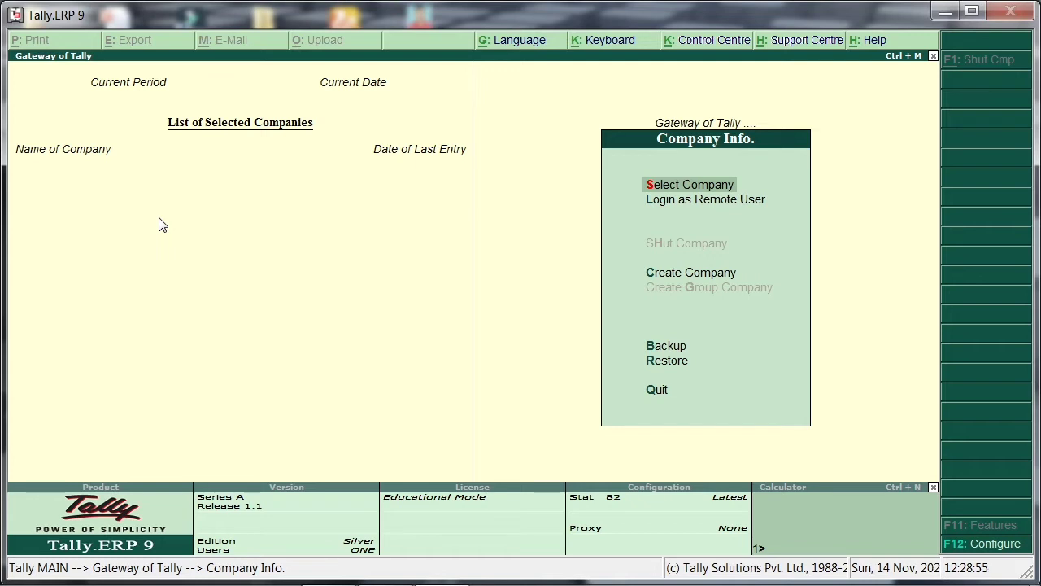
Start creating a new company named Learn Per Click and accept the same text as its mailing name.
key(Down)
key(Down)
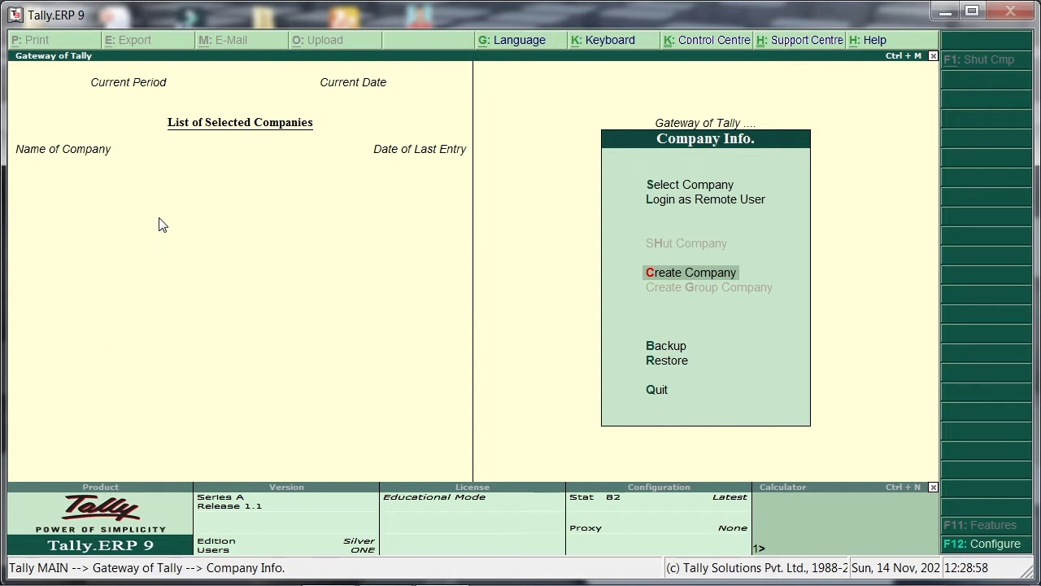
key(Return)
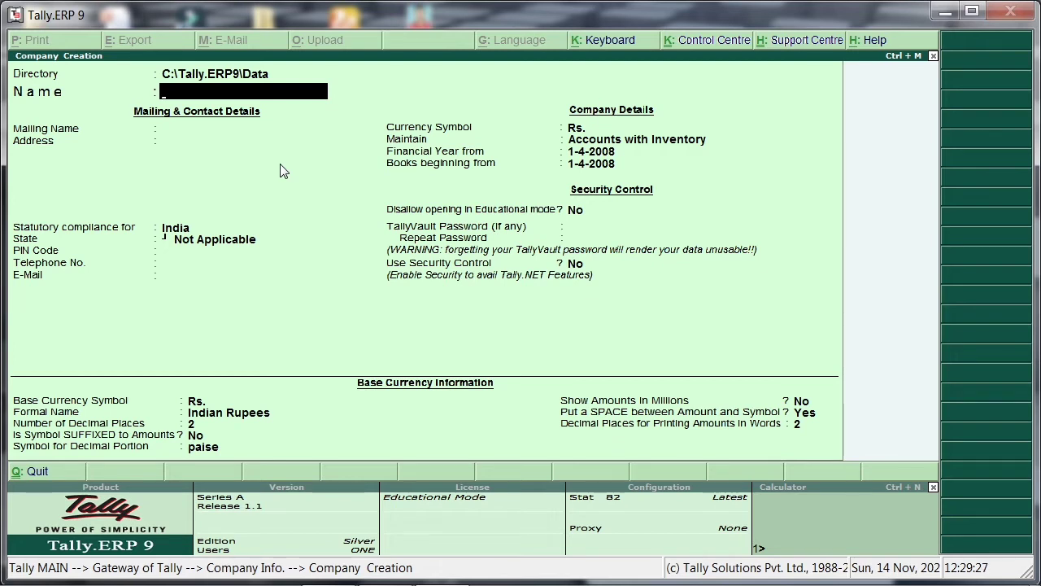
text(Learn Per)
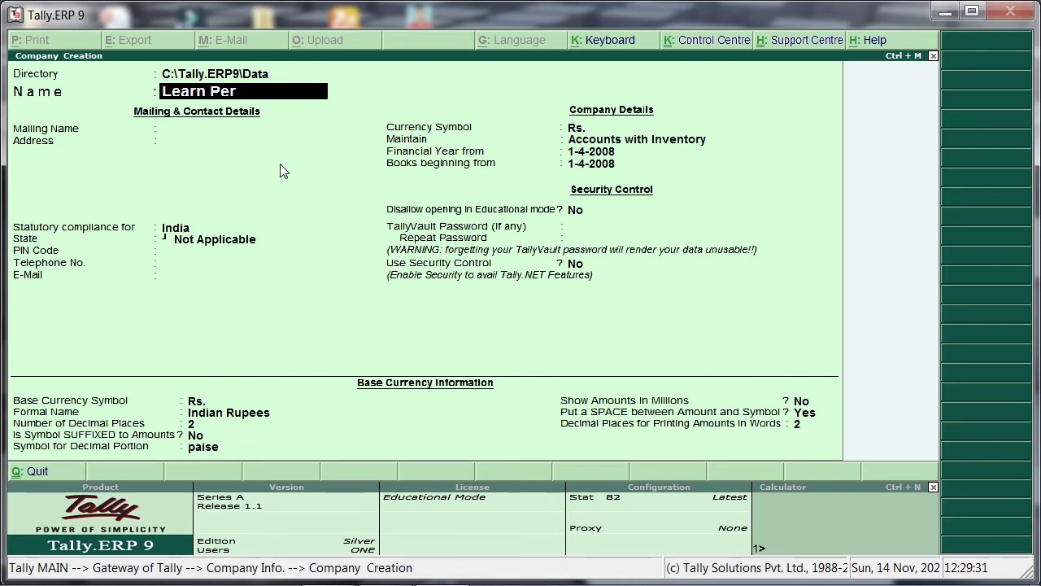
text( Click)
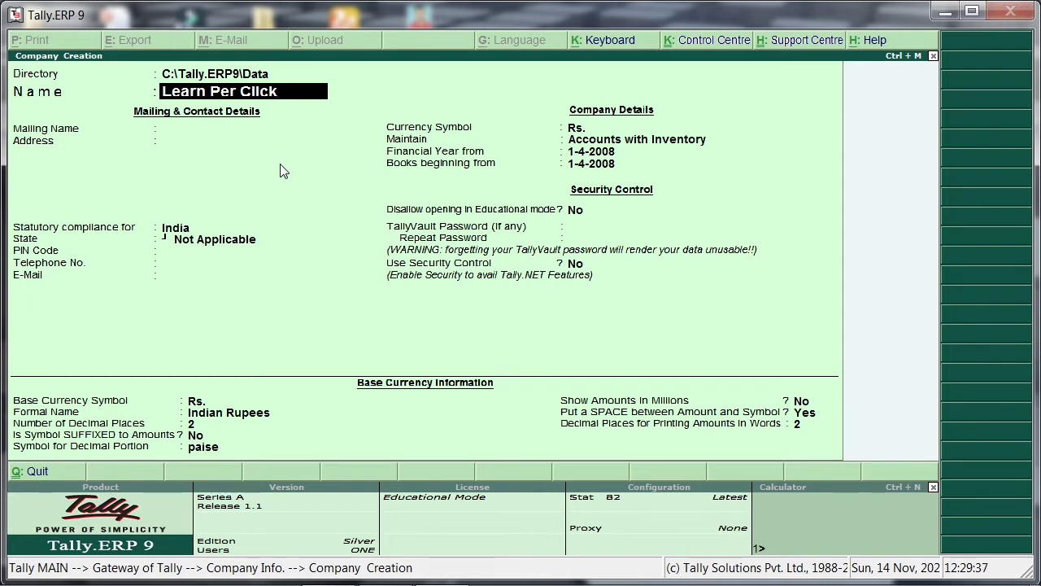
key(Return)
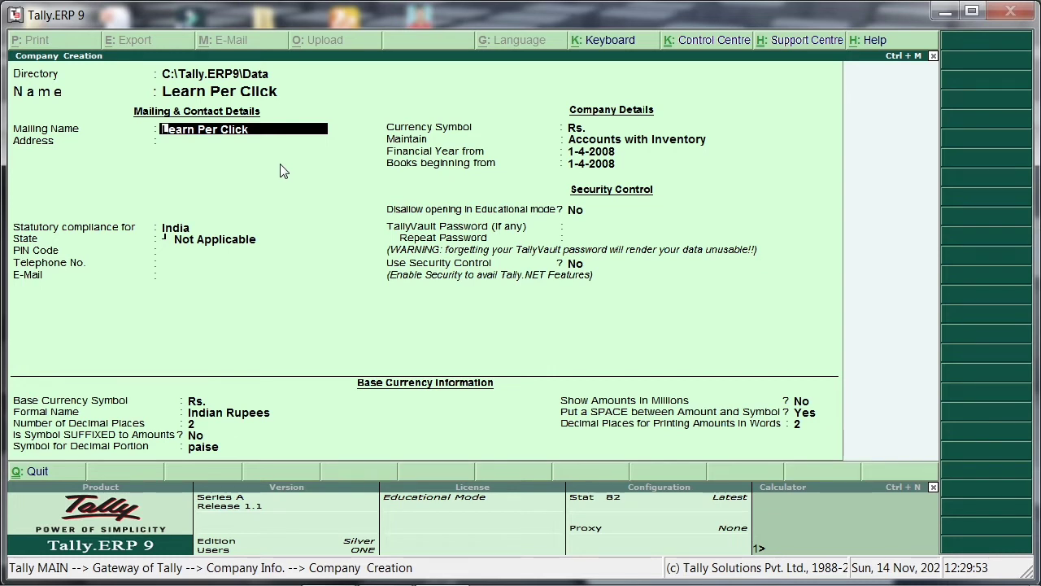
key(Return)
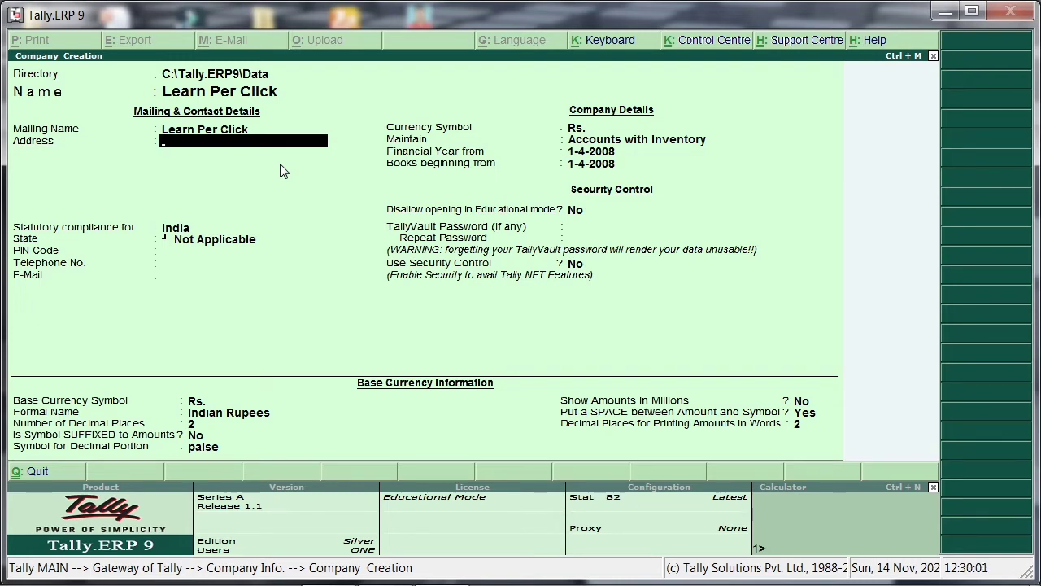
Fill in the company's mailing address on a single line, giving only its city.
text(New Delhi)
key(Return)
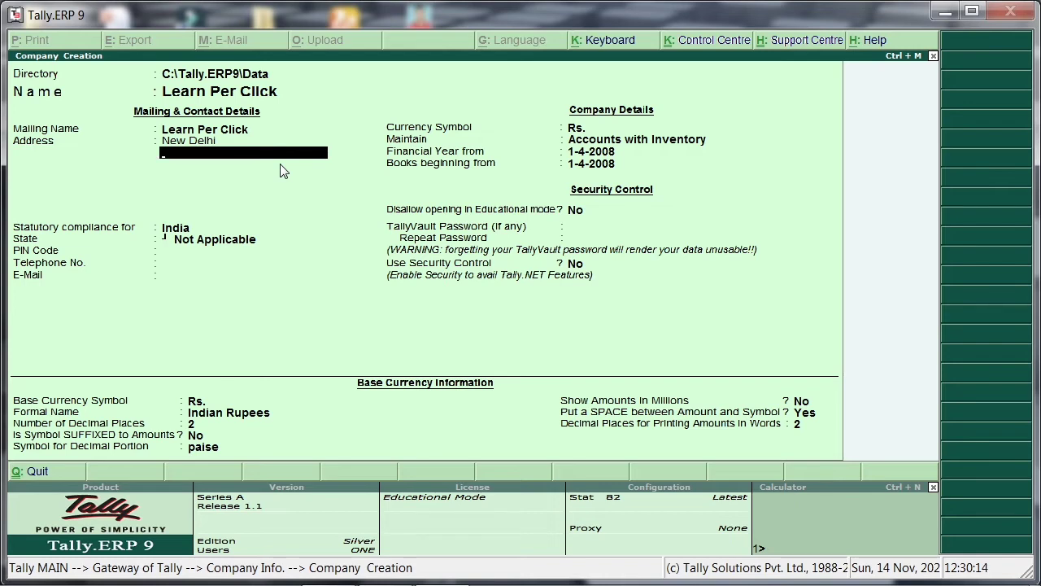
key(Return)
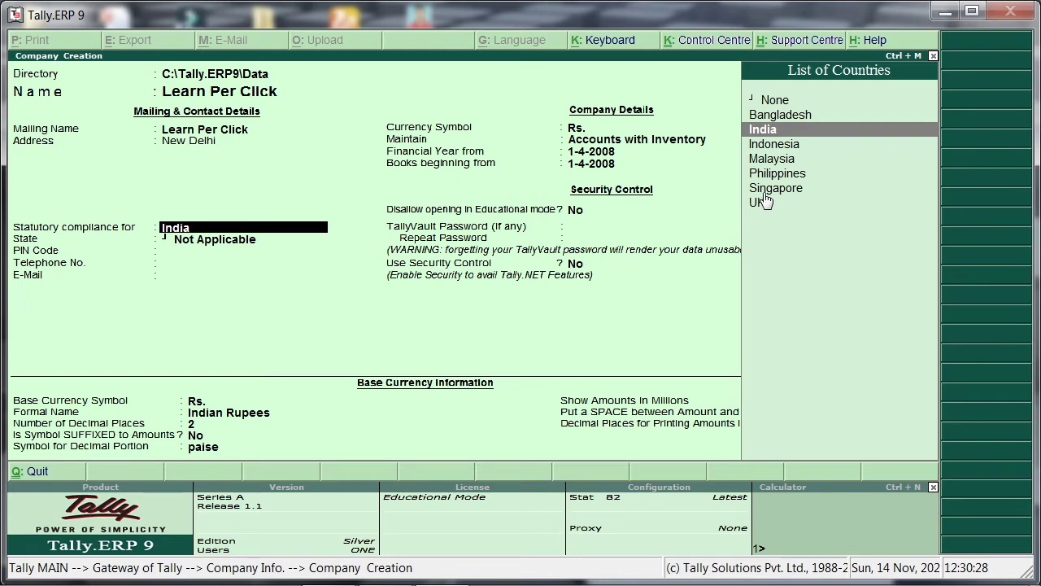
Set the company's statutory compliance country to India and its state to Delhi.
click(818, 134)
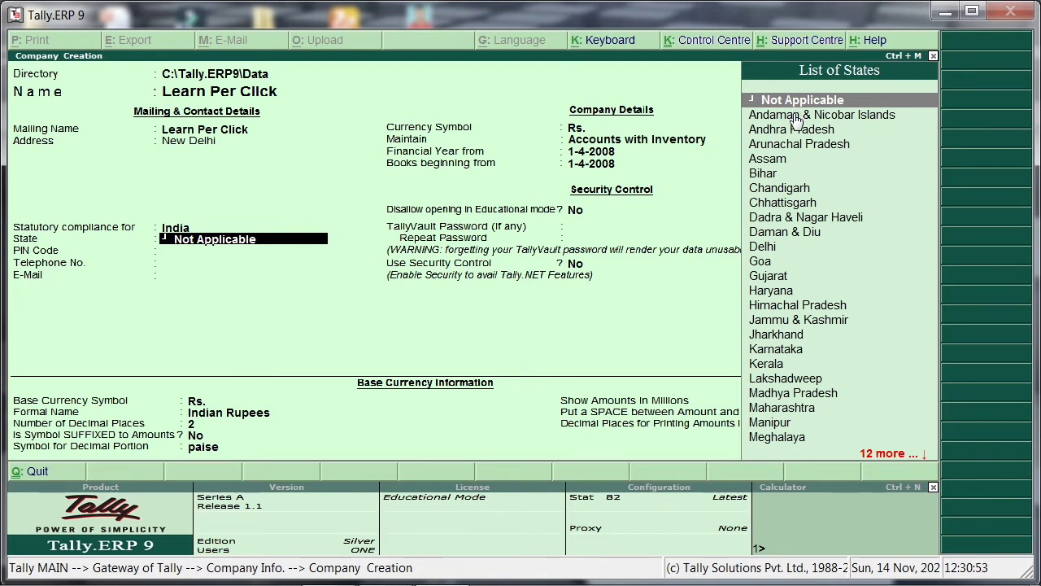
key(Down)
key(Down)
key(Down)
key(Down)
key(Down)
key(Down)
key(Down)
key(Down)
key(Down)
key(Down)
key(Down)
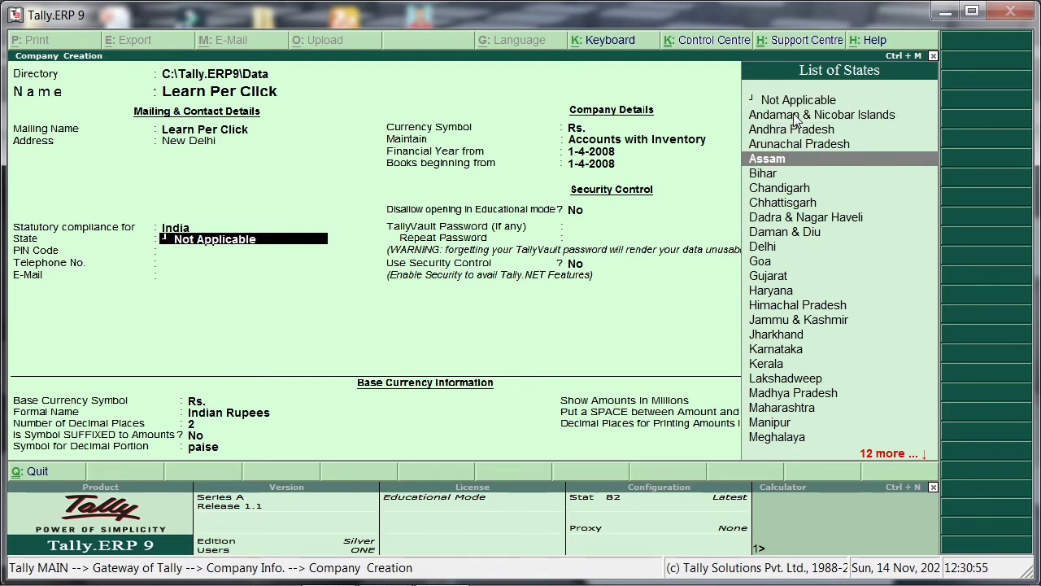
key(Down)
key(Down)
key(Down)
key(Down)
key(Down)
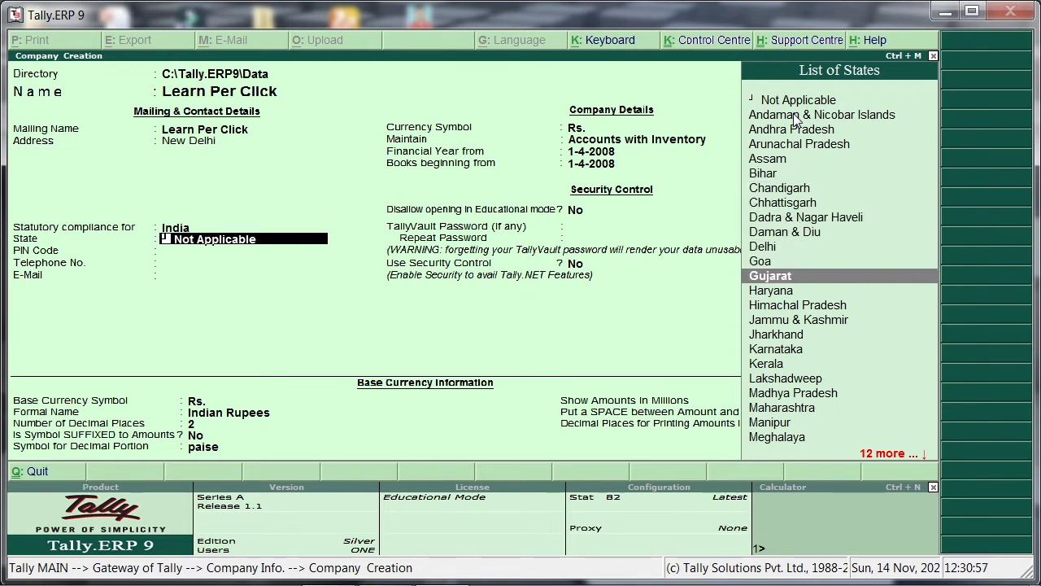
key(Down)
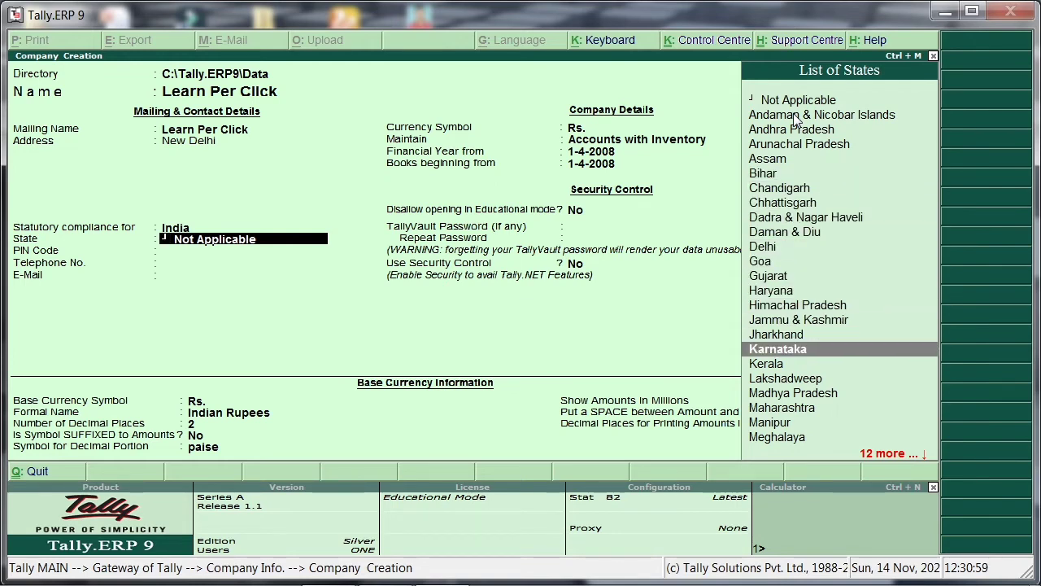
key(Up)
key(Up)
key(Up)
key(Up)
key(Up)
key(Up)
key(Up)
key(Up)
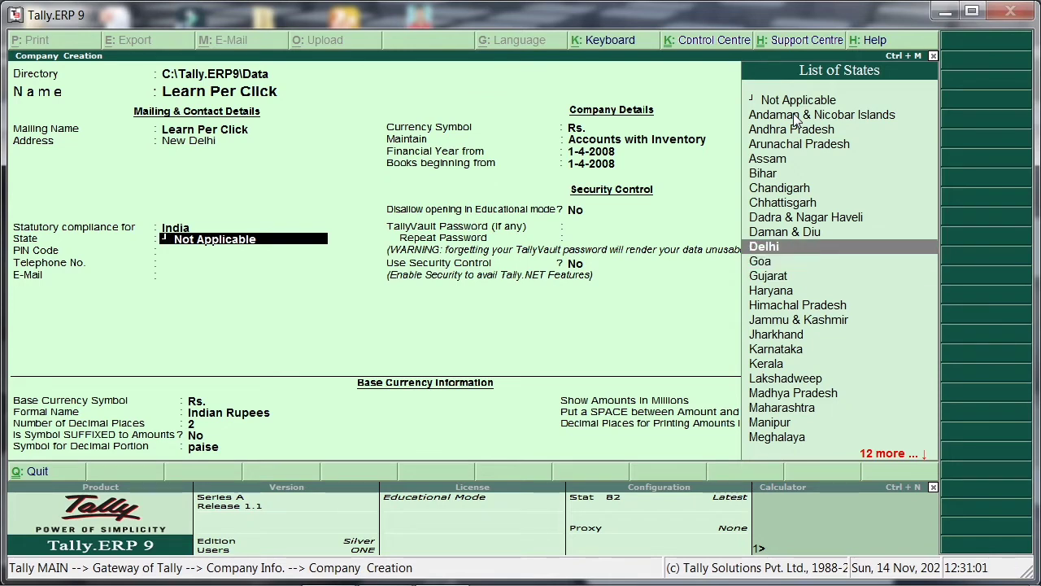
key(Down)
key(Return)
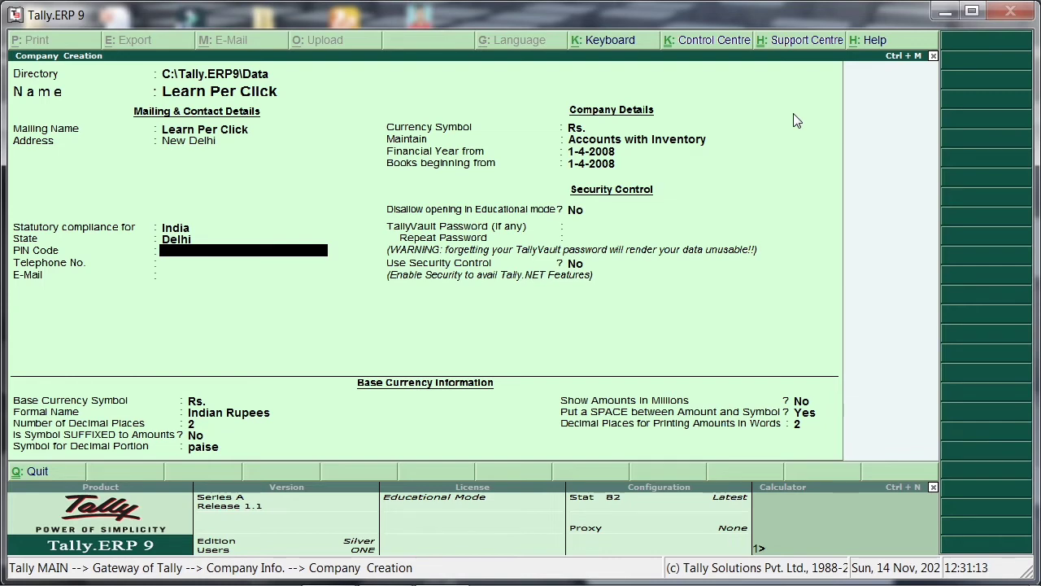
Enter the company's six-digit postal PIN code and its telephone number.
text(1111111)
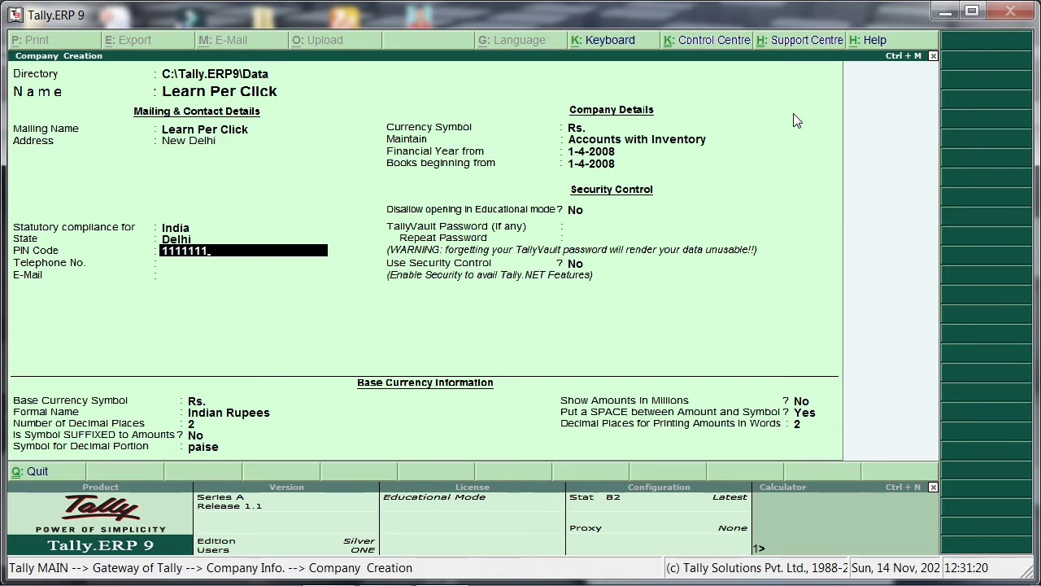
key(BackSpace)
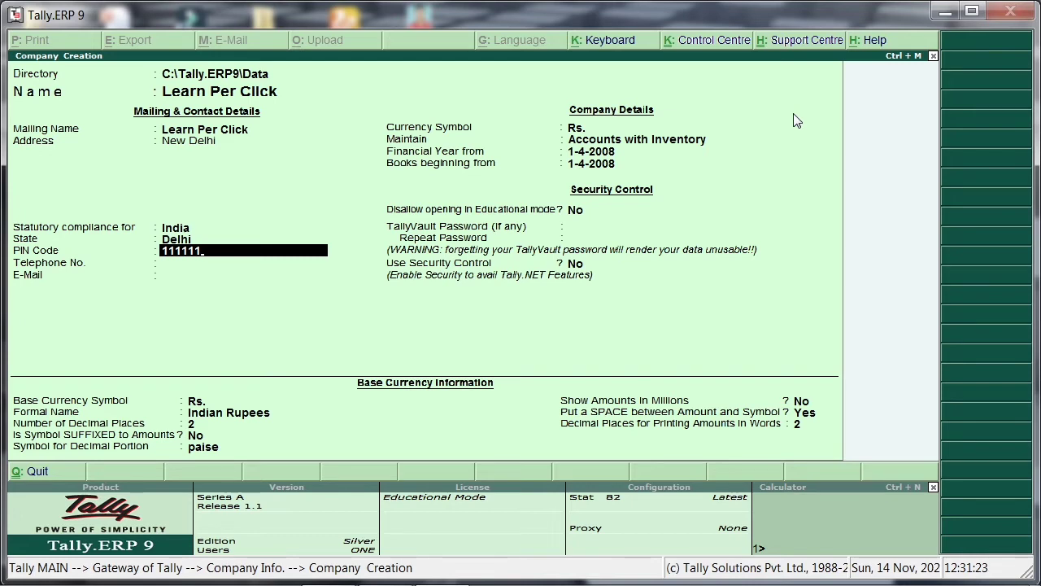
key(Return)
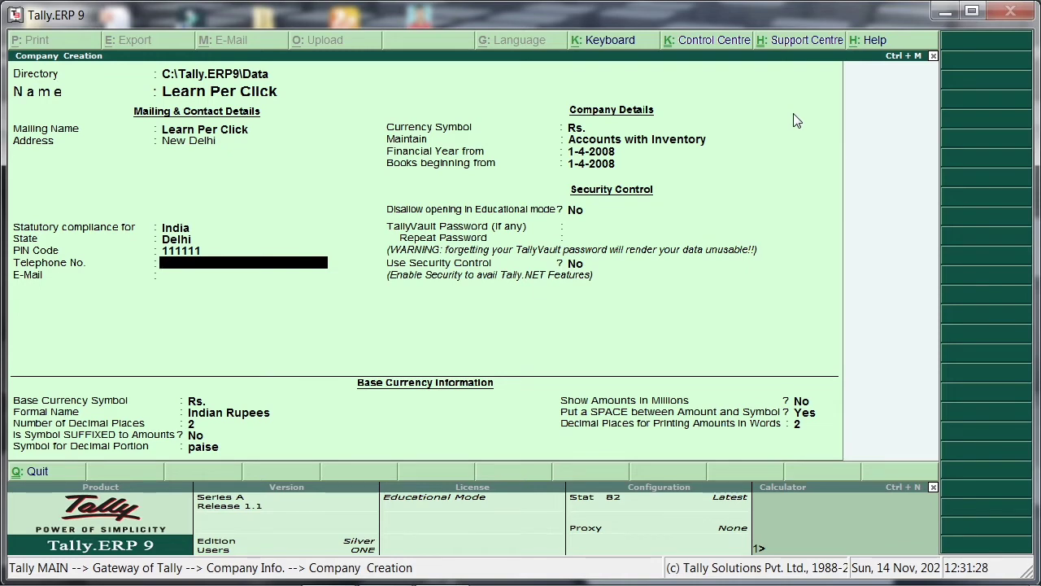
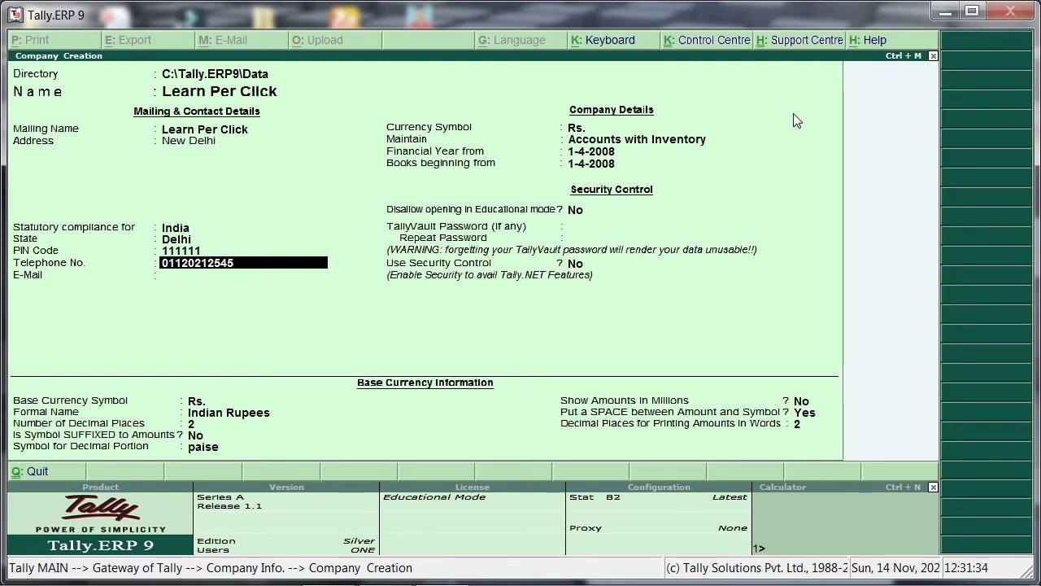
key(Return)
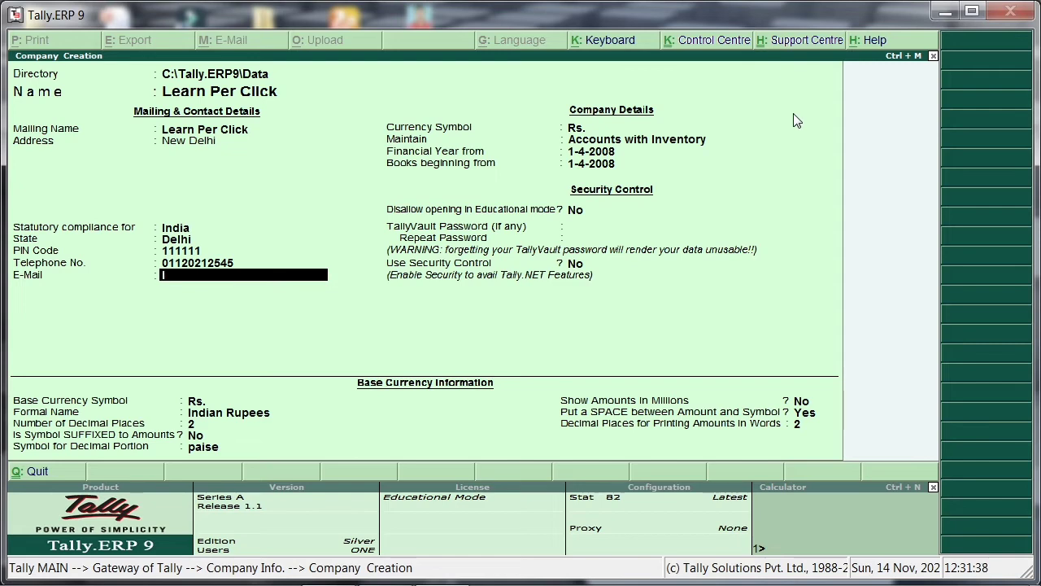
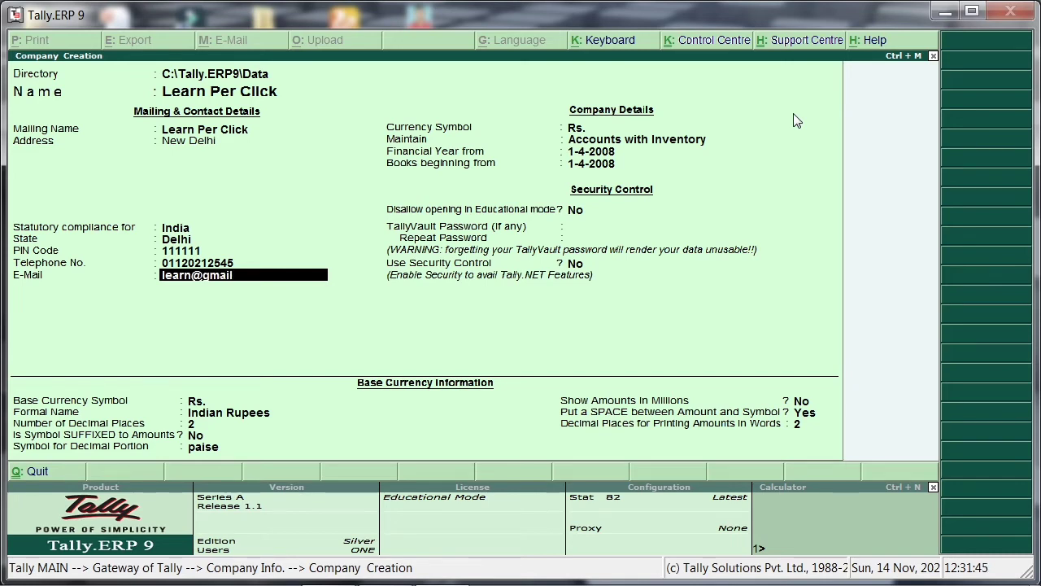
Fill in the company's e-mail address and continue to the currency symbol.
key(Return)
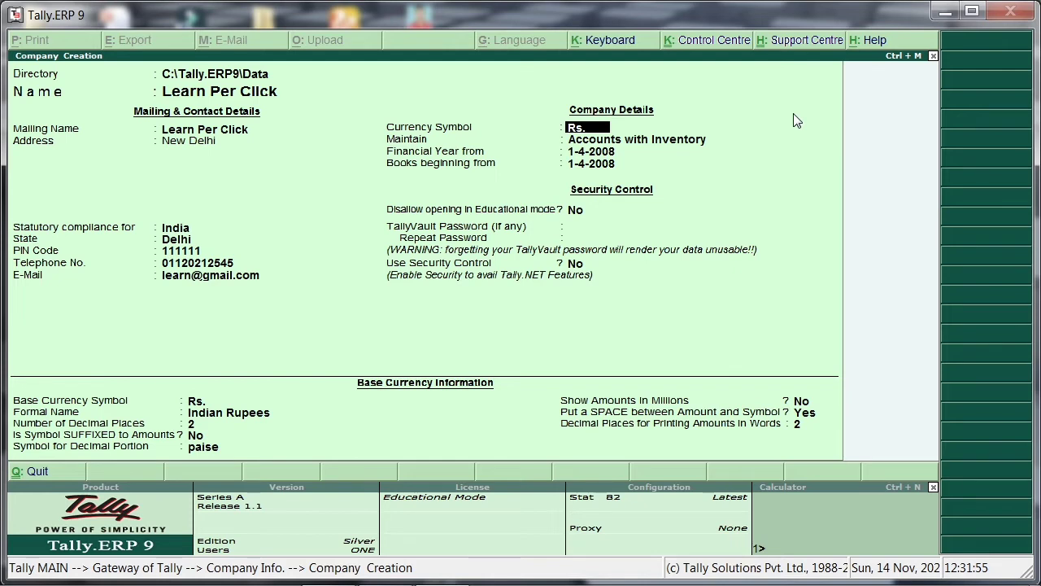
Set the company to maintain Accounts only, keeping Rs. as the currency symbol and 1-4-2008 as the financial year and books beginning dates.
key(Return)
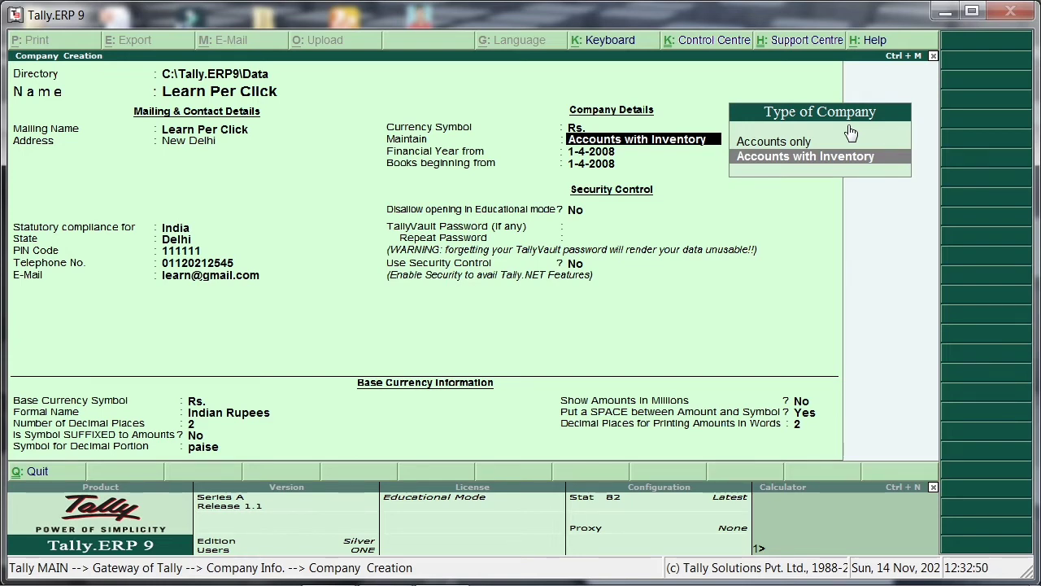
key(Up)
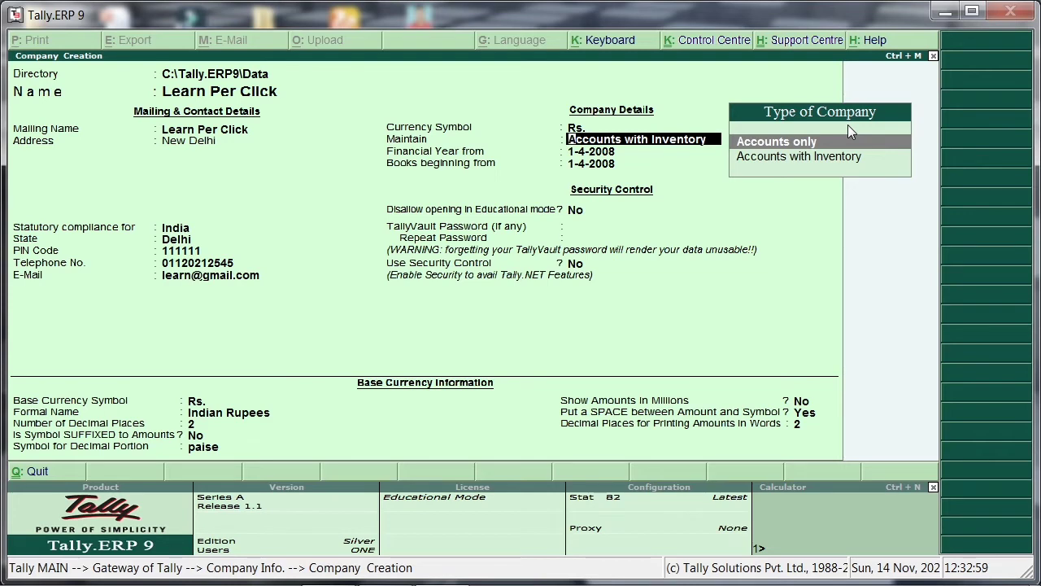
key(Down)
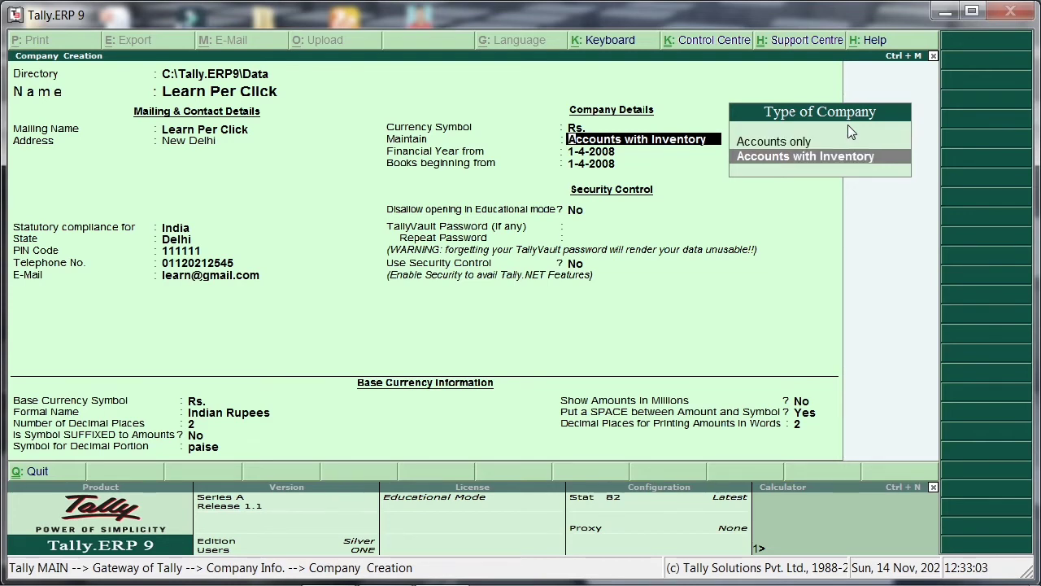
key(Up)
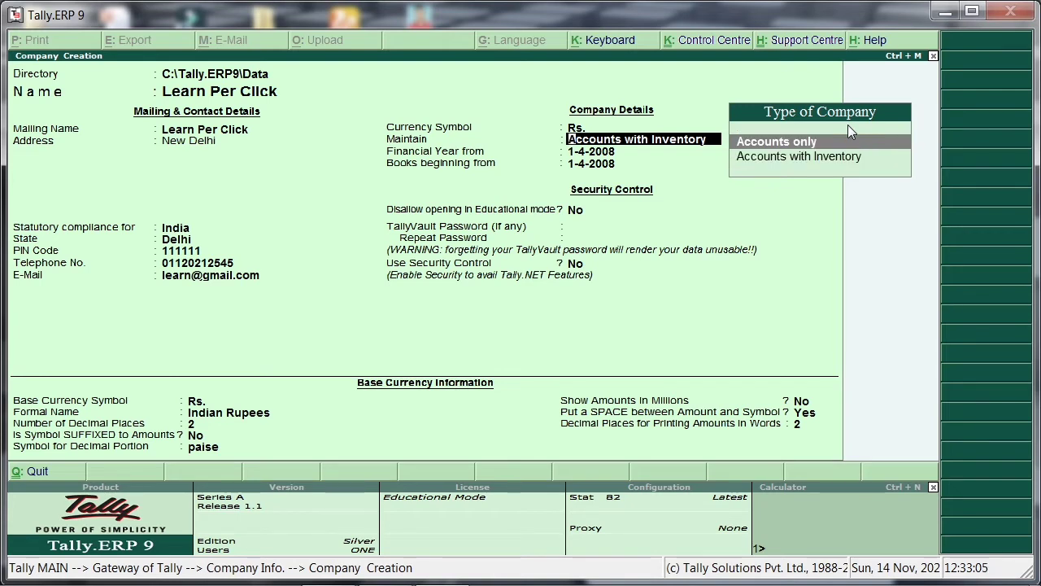
key(Return)
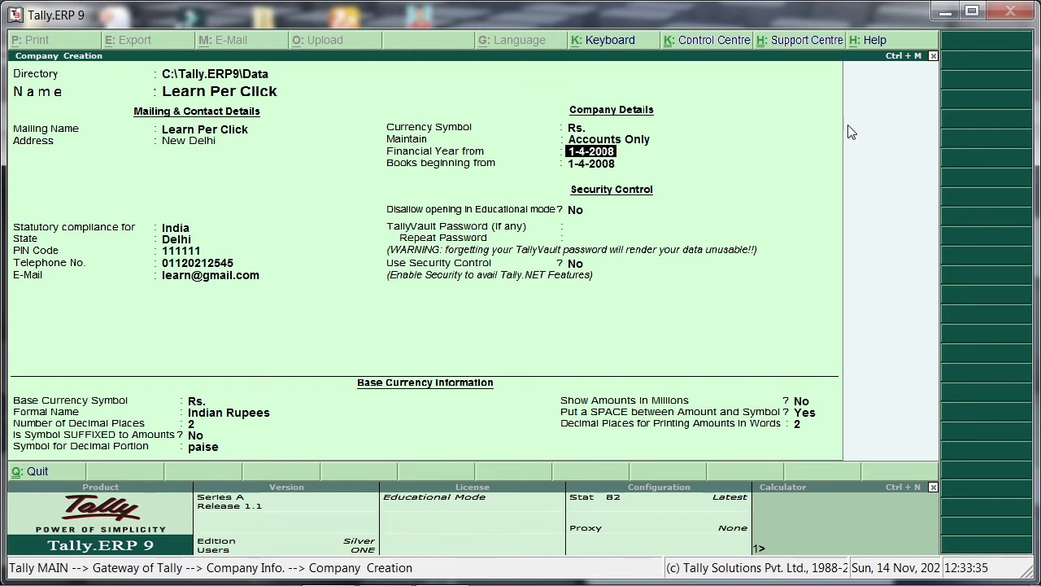
key(Return)
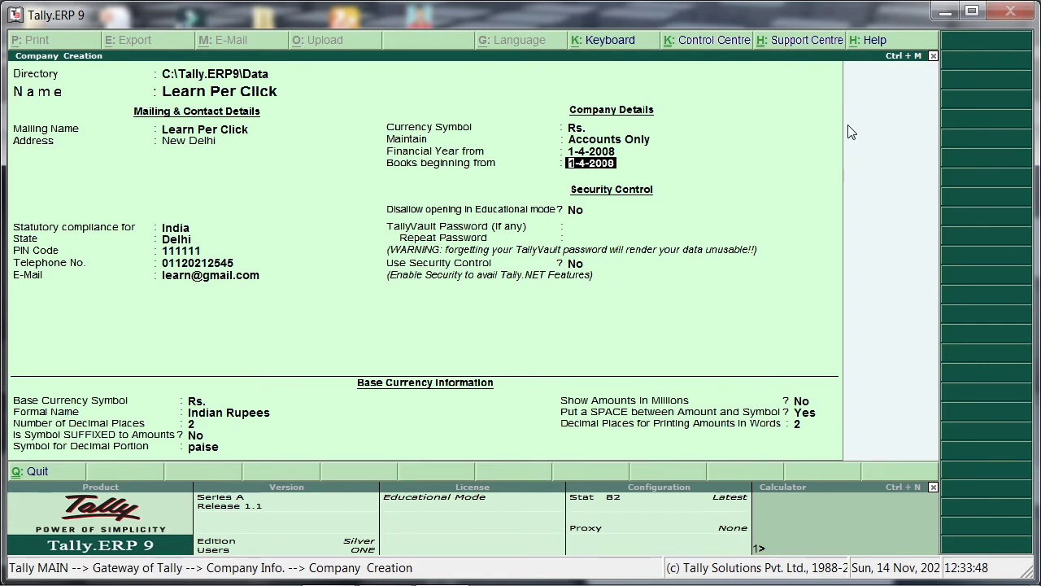
key(Return)
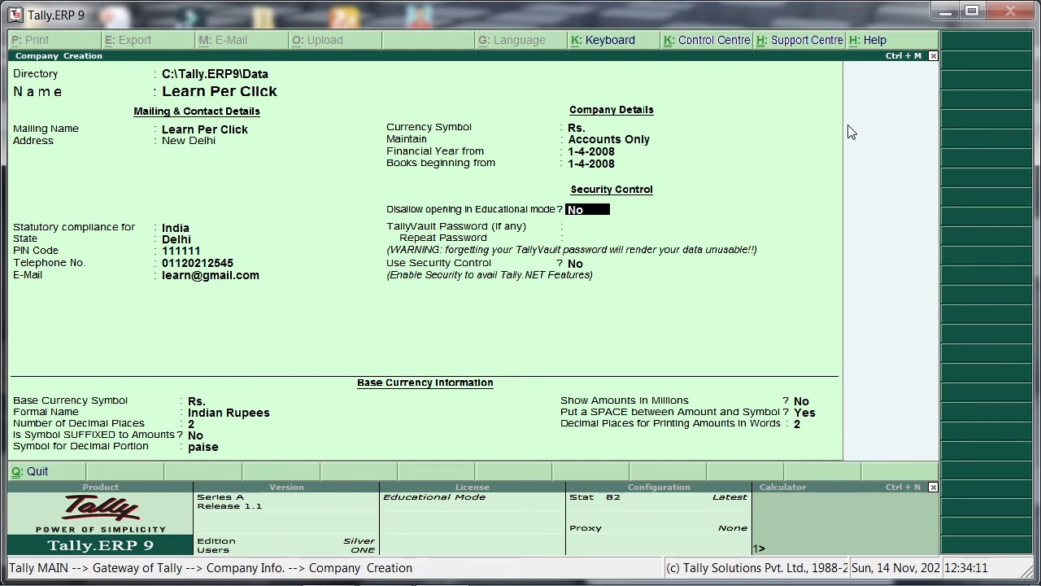
Disallow opening the company in Educational mode, leaving the TallyVault password blank and security control set to No.
text(y)
key(Return)
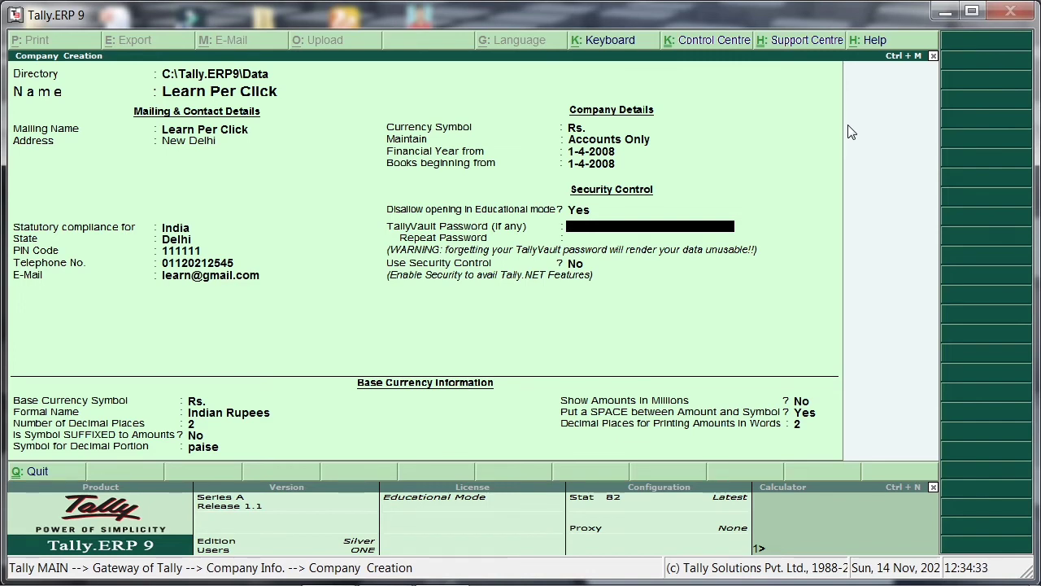
key(Return)
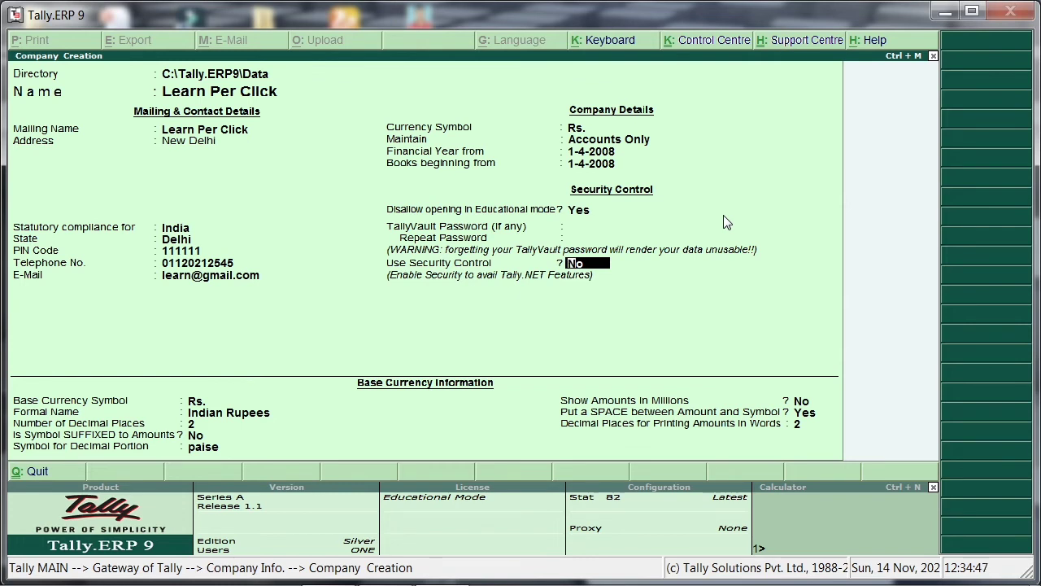
key(Return)
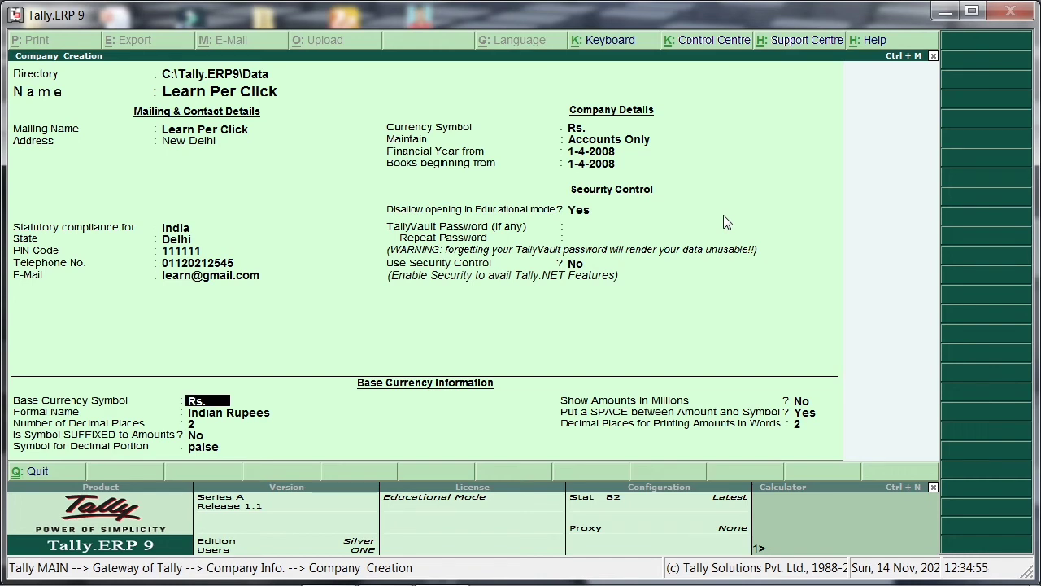
Keep the base currency as Rs., Indian Rupees, with 2 decimal places, no suffixed symbol and paise for the decimal portion.
key(Return)
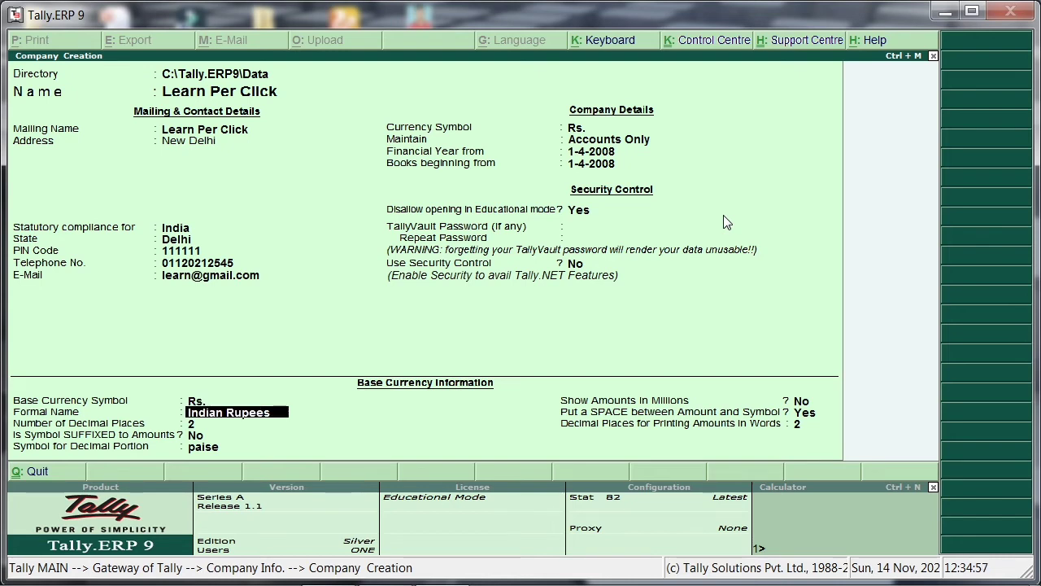
key(Return)
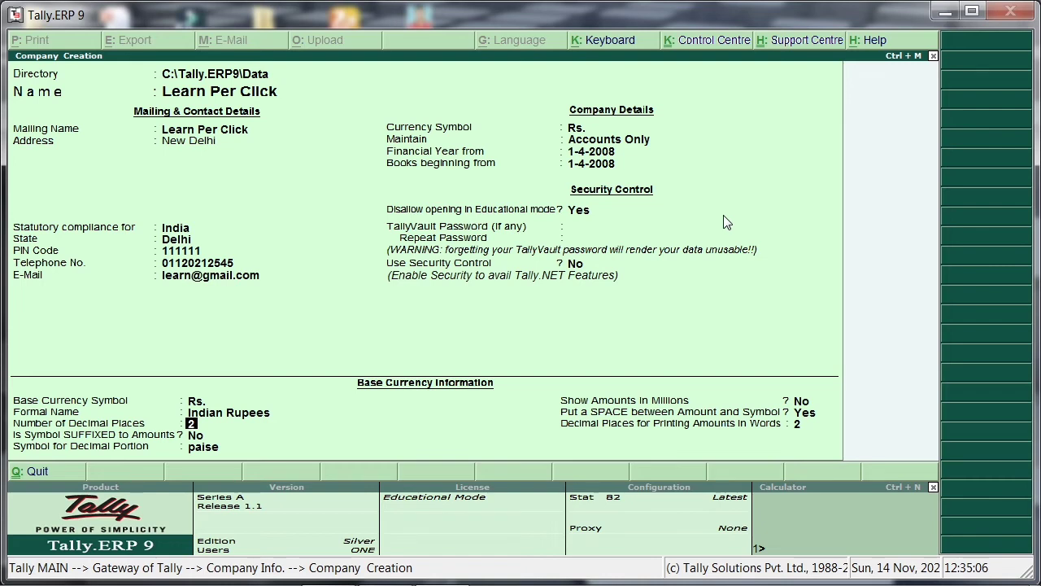
key(Return)
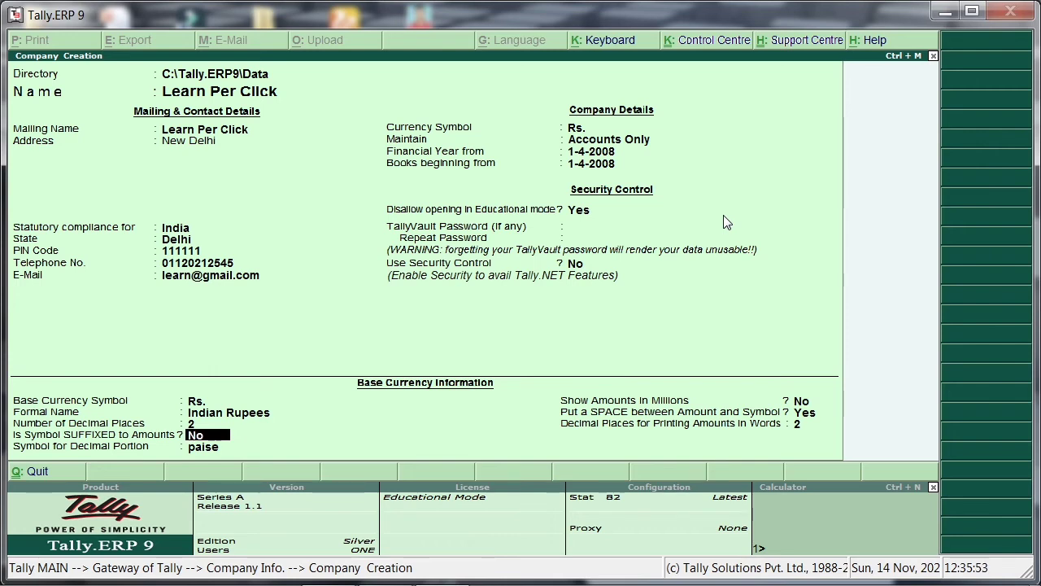
key(Return)
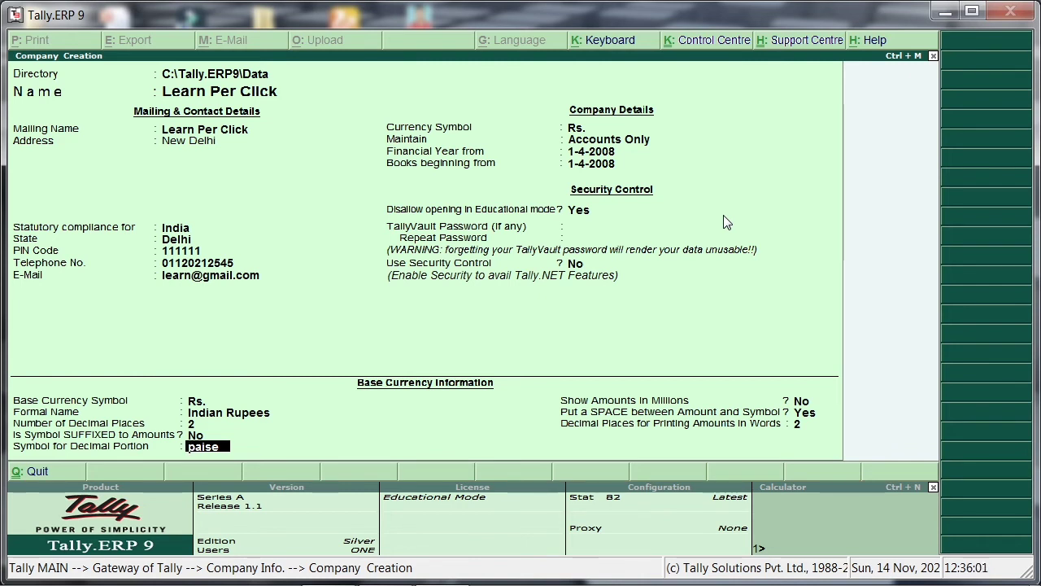
key(Return)
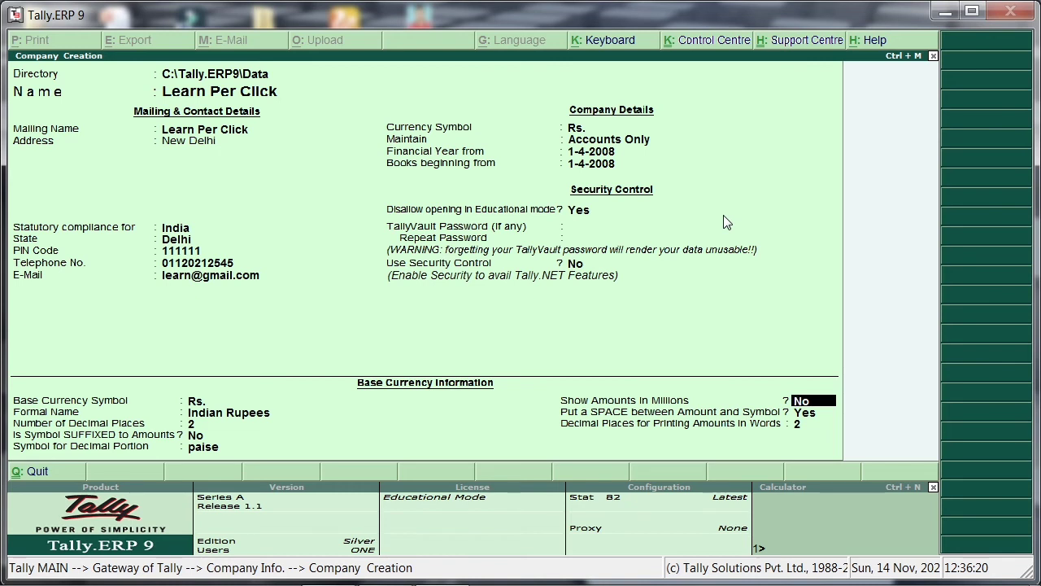
Keep millions display off, the symbol space on and 2 decimal places for amounts in words, and accept the company creation.
key(Return)
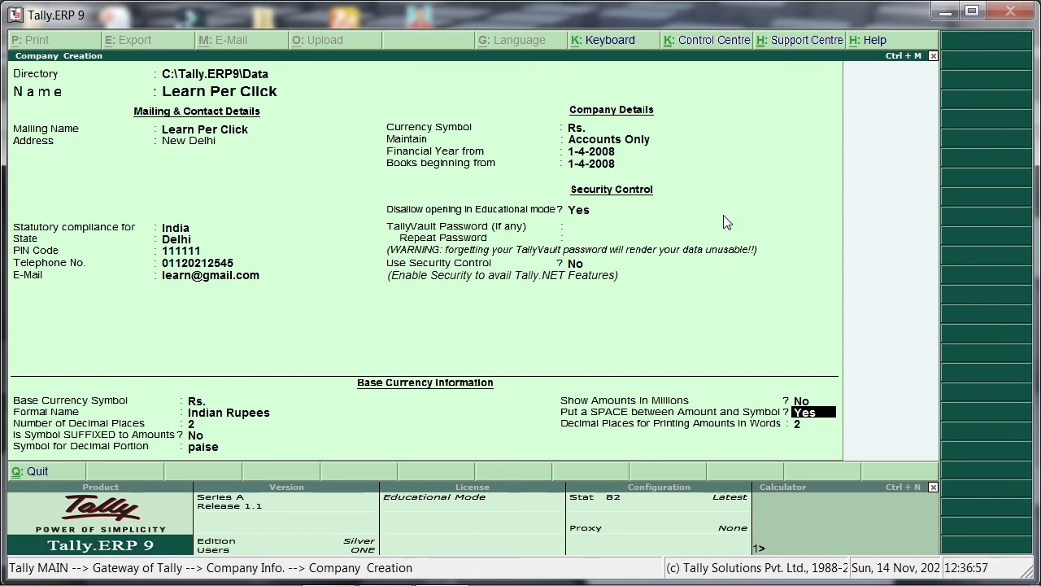
key(Return)
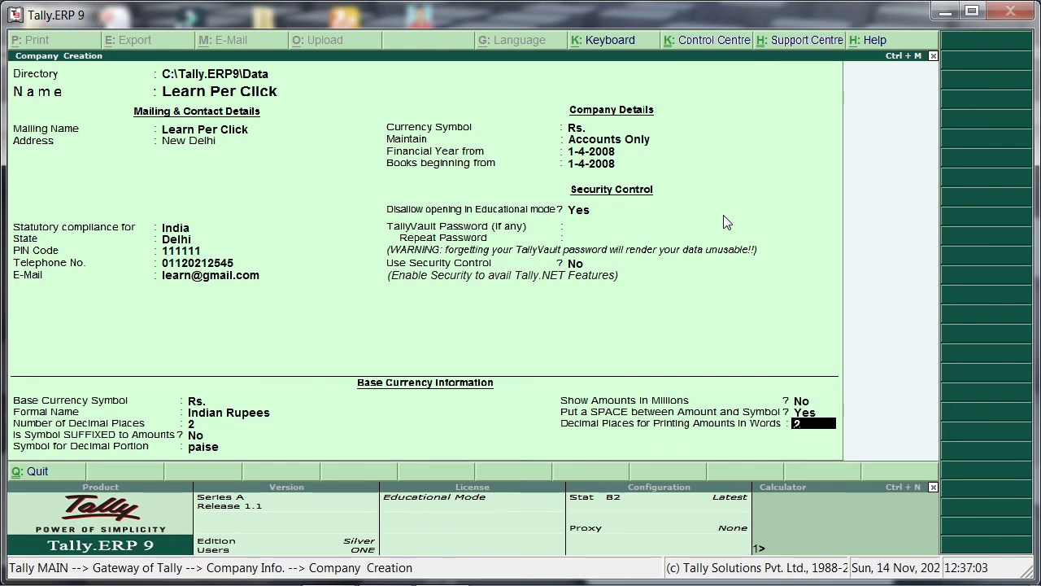
key(Return)
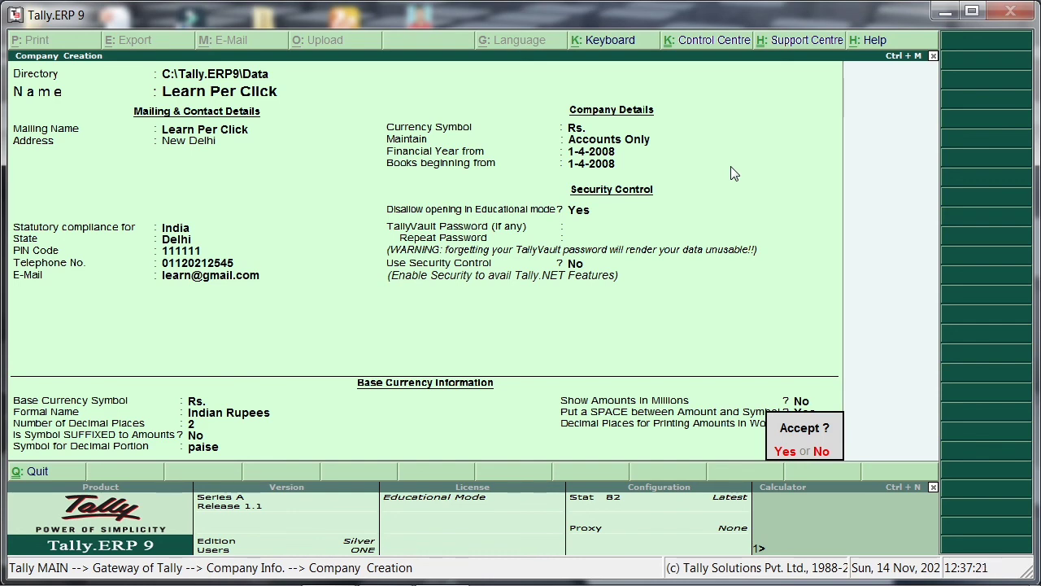
key(Return)
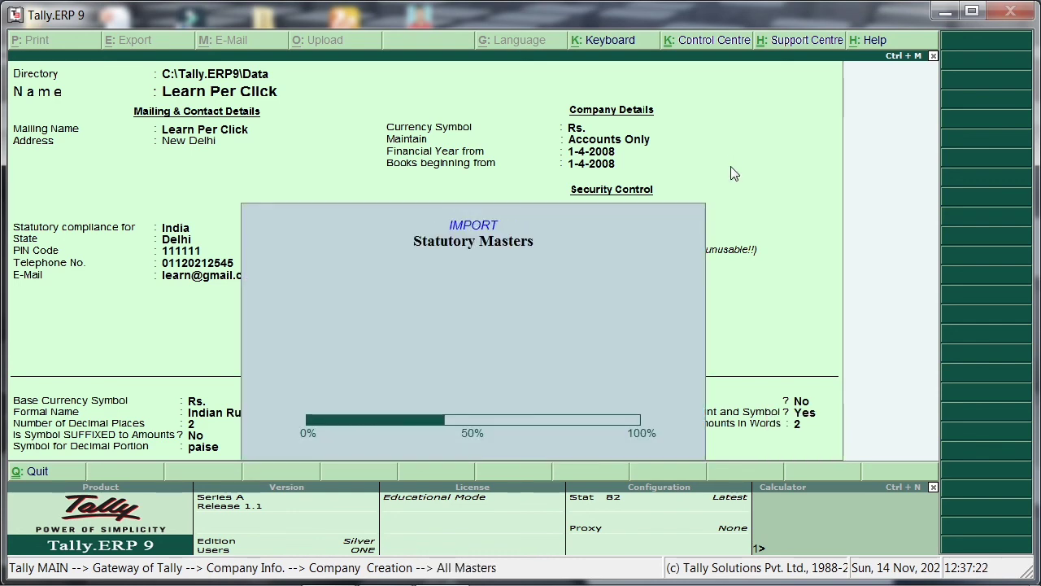